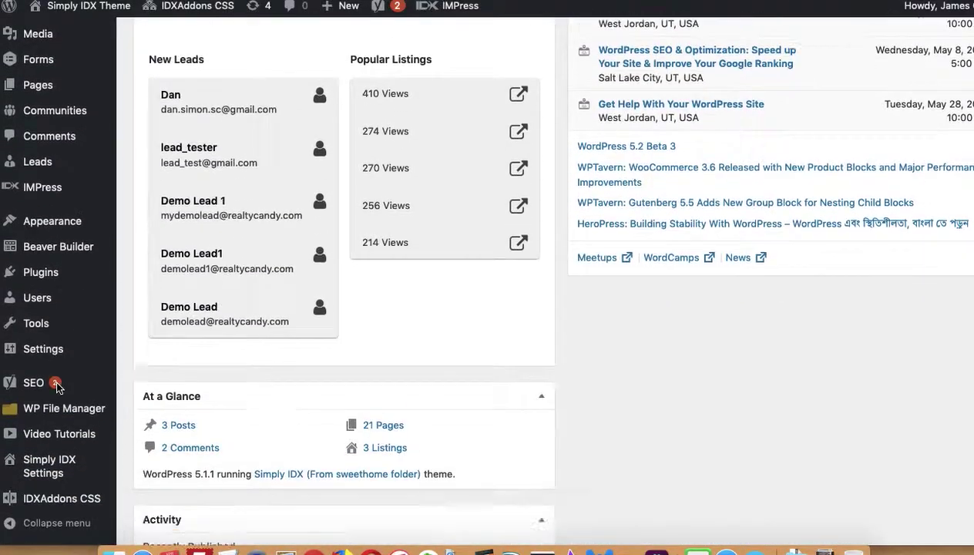
Step: Review the Simply IDX social, footer link, copyright and Footer Scripts fields, then focus Mobile Search URL
left_click(59, 458)
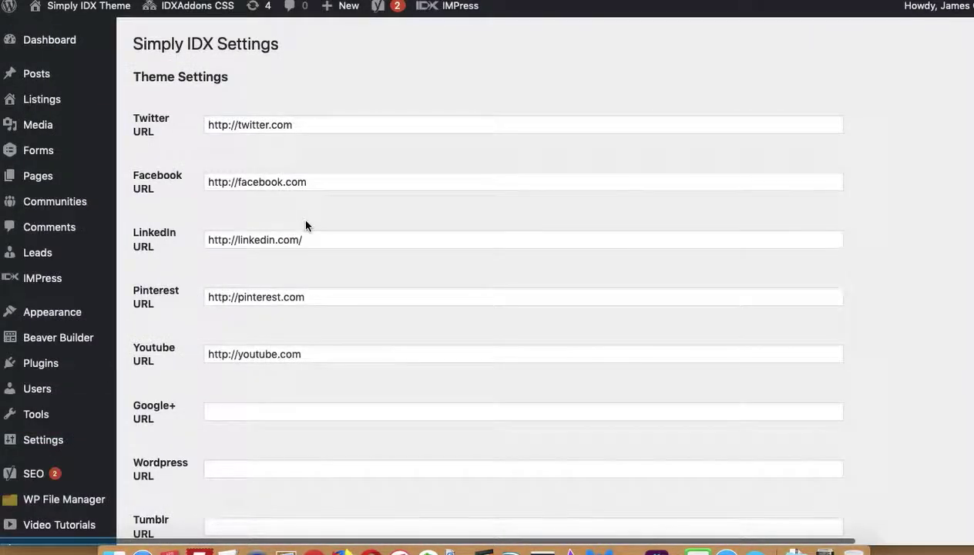
scroll(305, 225, "down", 2)
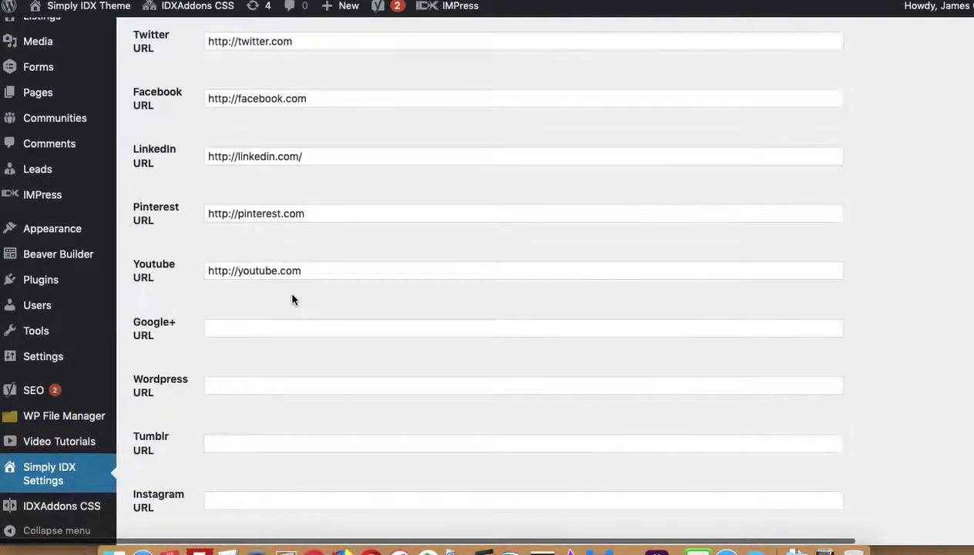
scroll(292, 299, "down", 6)
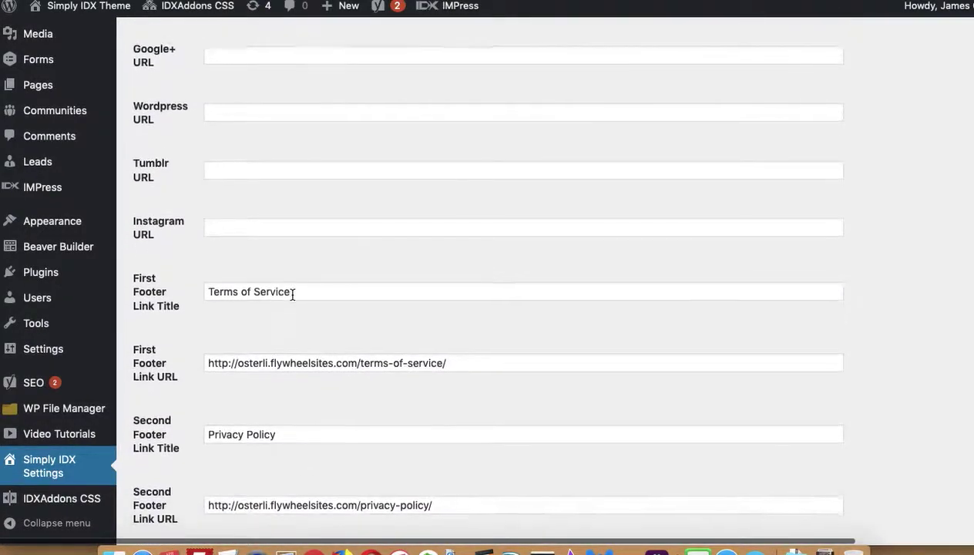
scroll(292, 295, "down", 1)
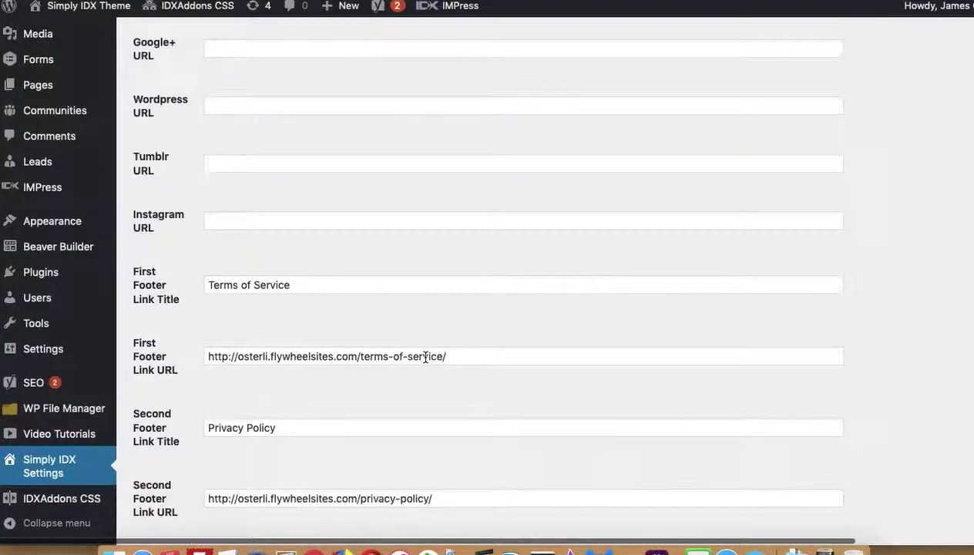
scroll(425, 357, "down", 5)
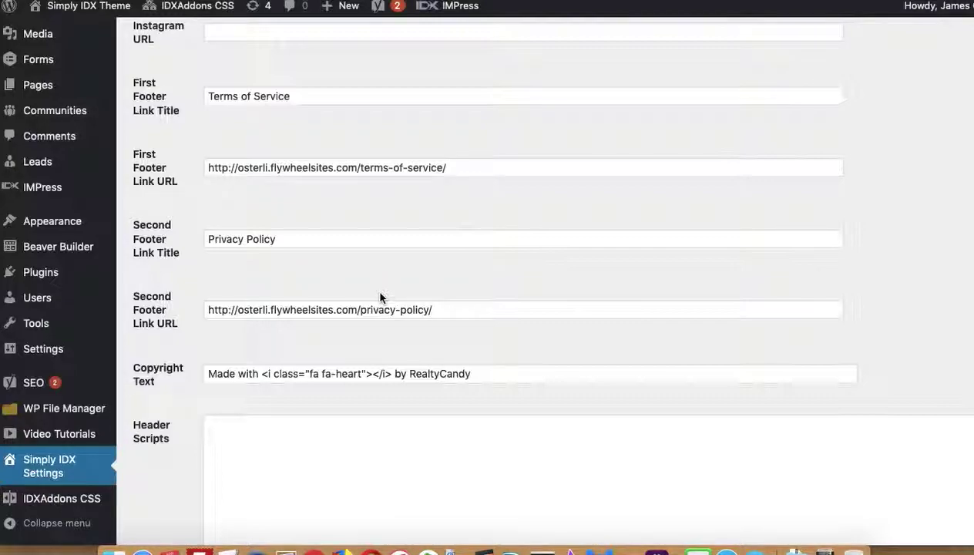
scroll(380, 295, "down", 4)
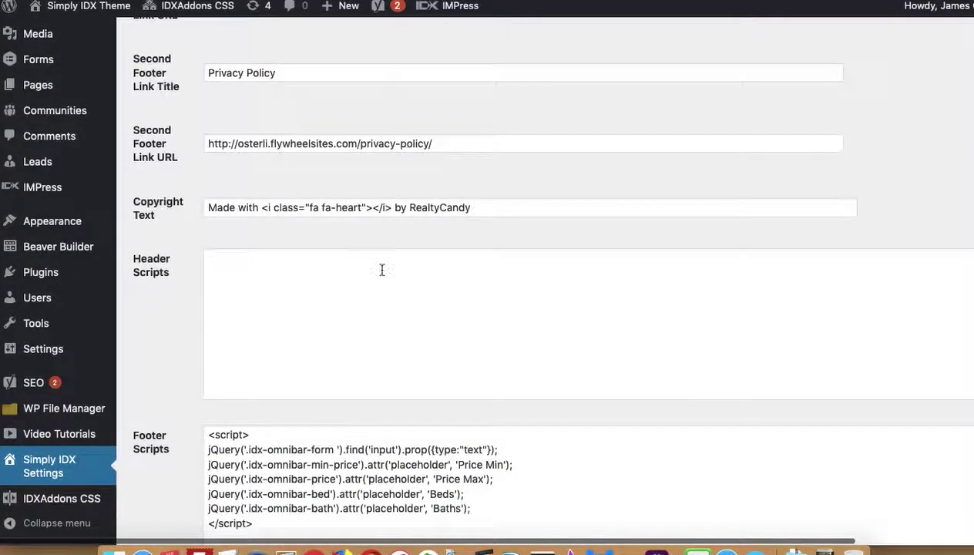
scroll(382, 269, "down", 1)
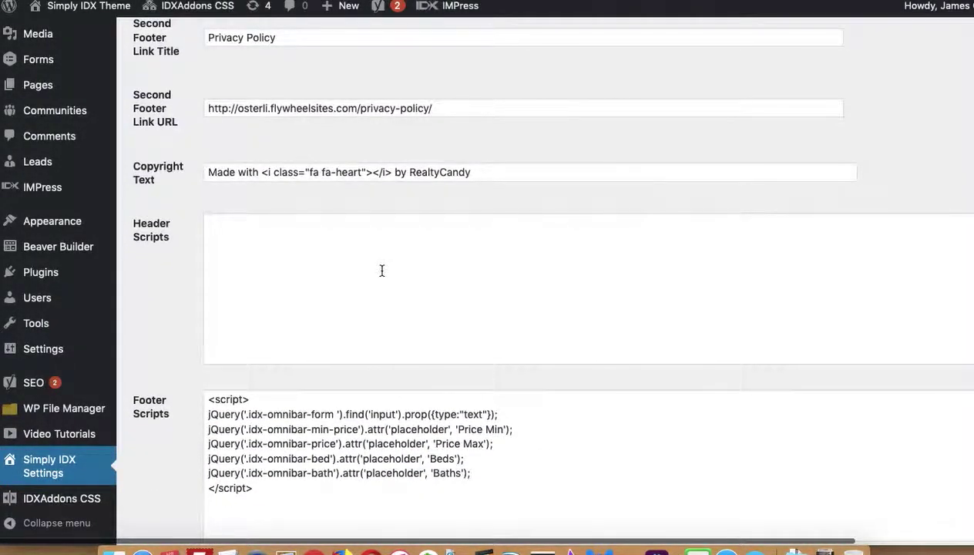
scroll(381, 271, "down", 7)
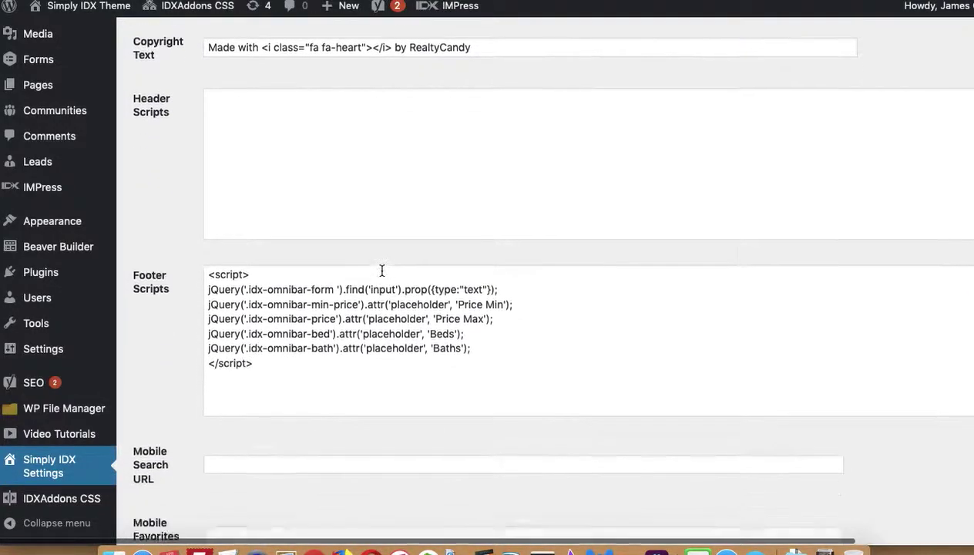
left_click(261, 339)
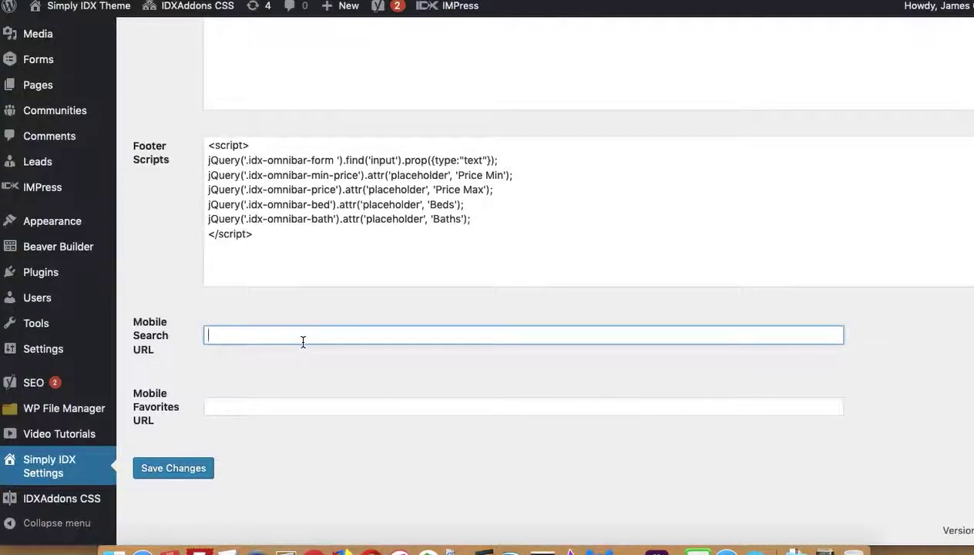
mouse_move(78, 223)
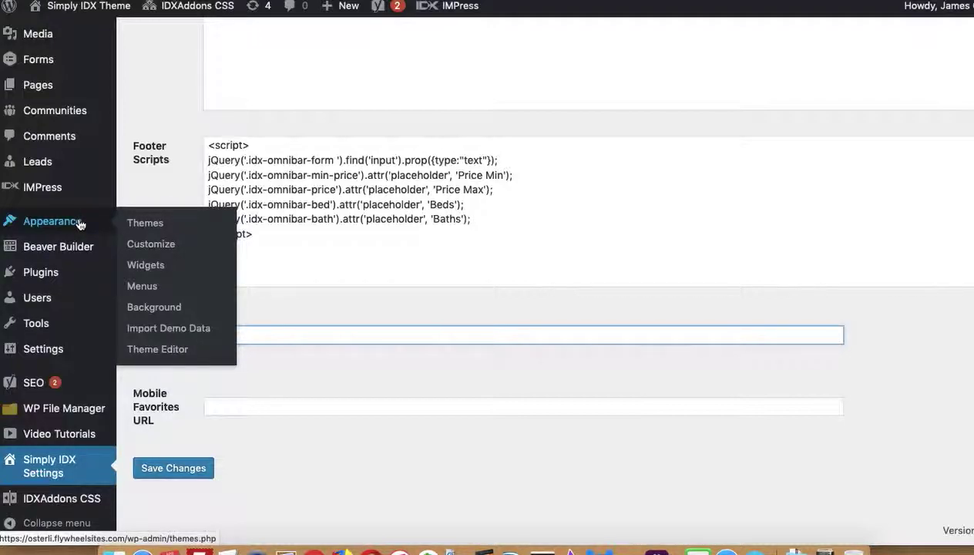
Step: In Fonts and Typography, browse the Header Google Font list and leave it unset
left_click(151, 245)
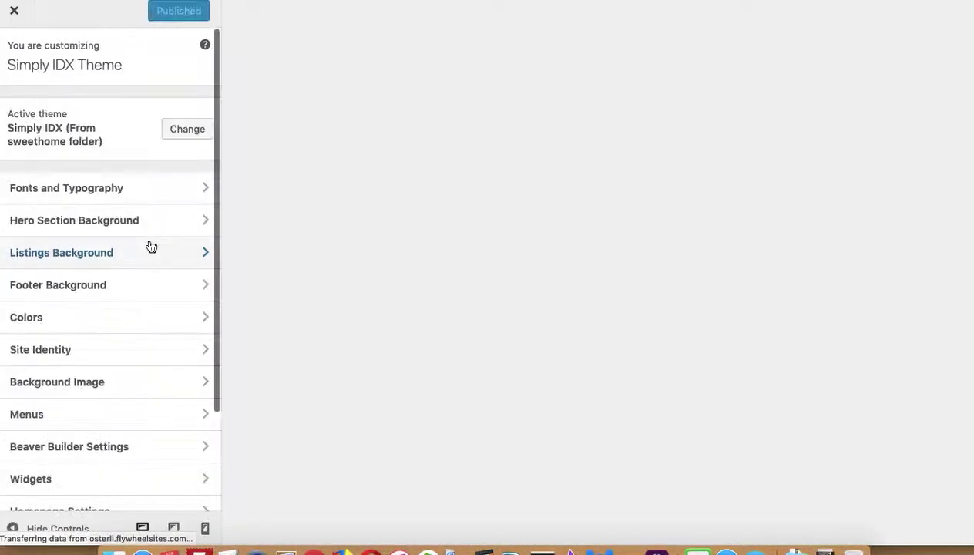
left_click(180, 190)
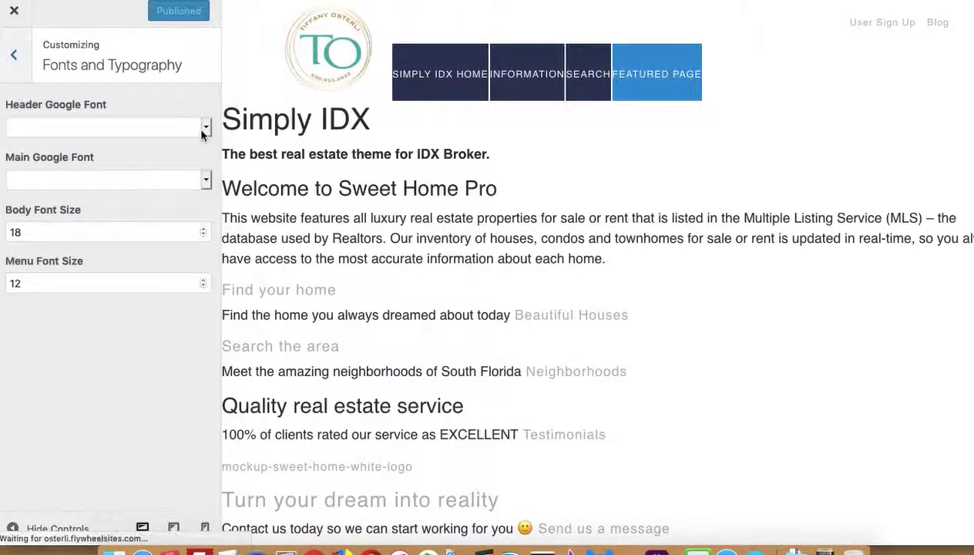
left_click(206, 128)
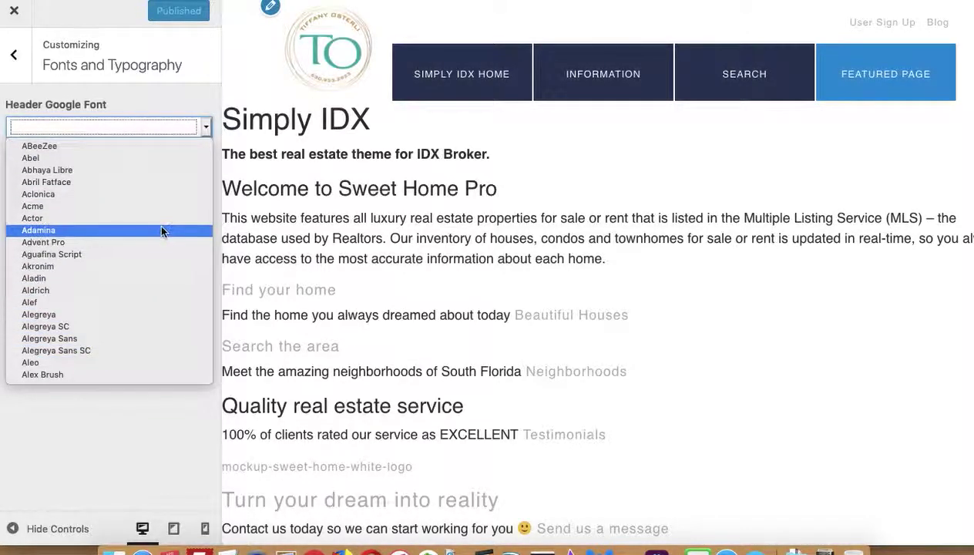
scroll(138, 331, "down", 10)
scroll(139, 338, "down", 20)
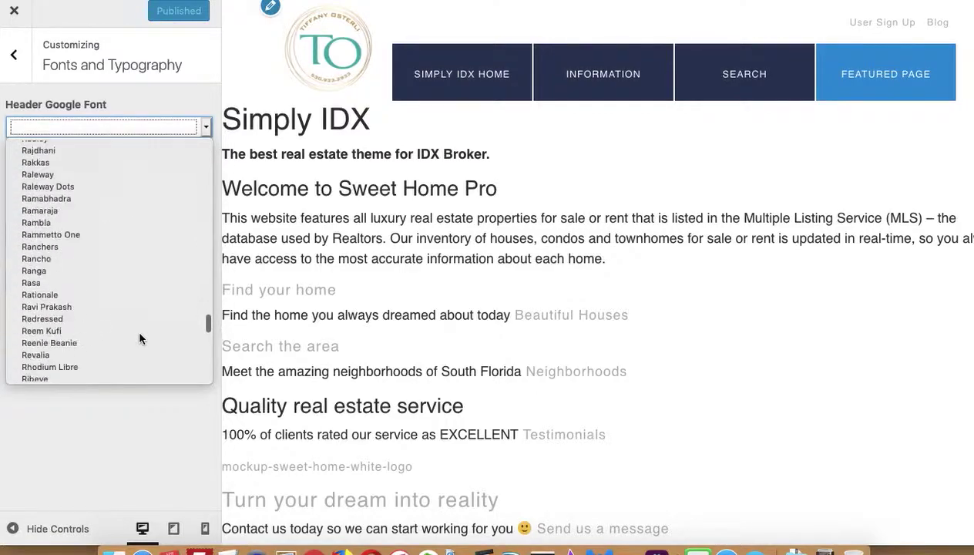
scroll(140, 337, "down", 20)
left_click(131, 439)
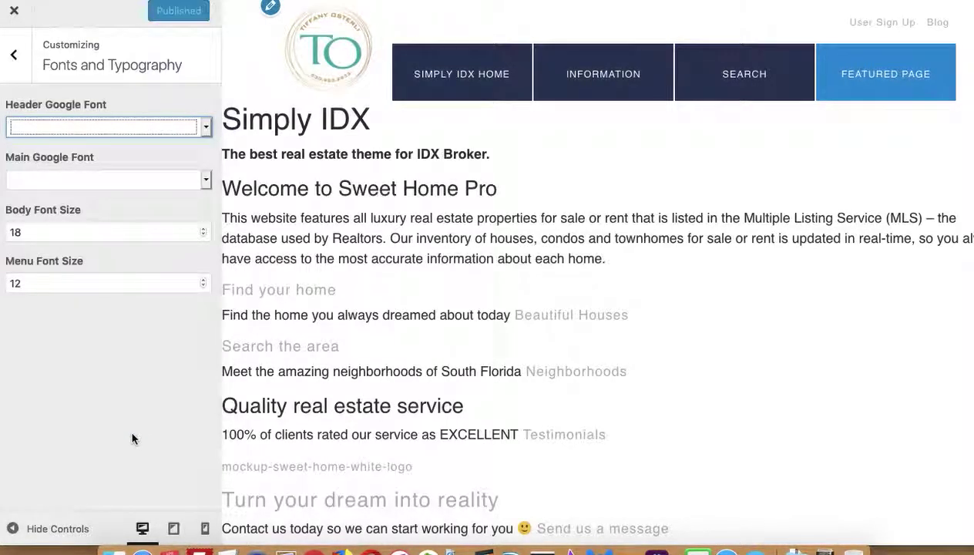
Step: Browse the Main Google Font list, leave it unset, and go back to the sections
left_click(151, 182)
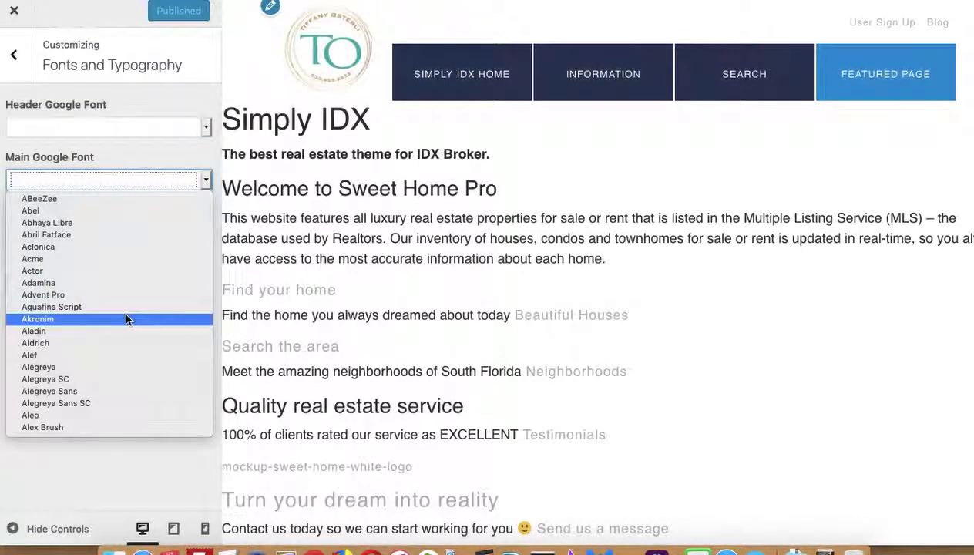
left_click(105, 472)
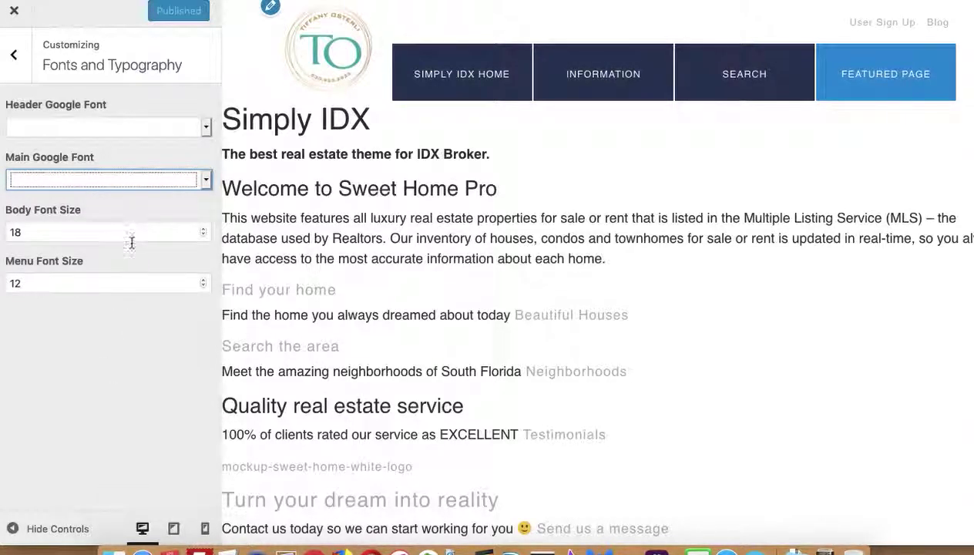
left_click(14, 54)
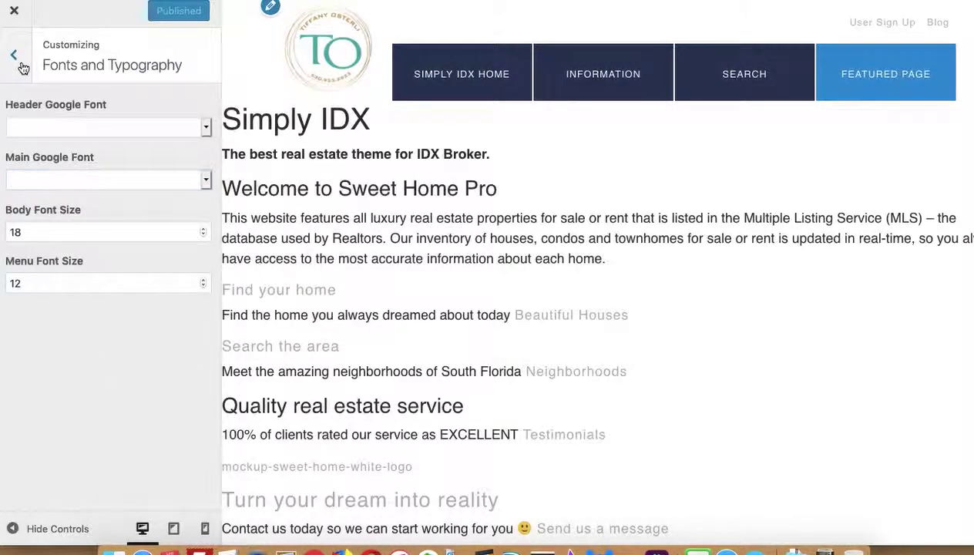
Step: Inspect the Hero, Listings and Footer background settings, then open the Colors section
left_click(98, 221)
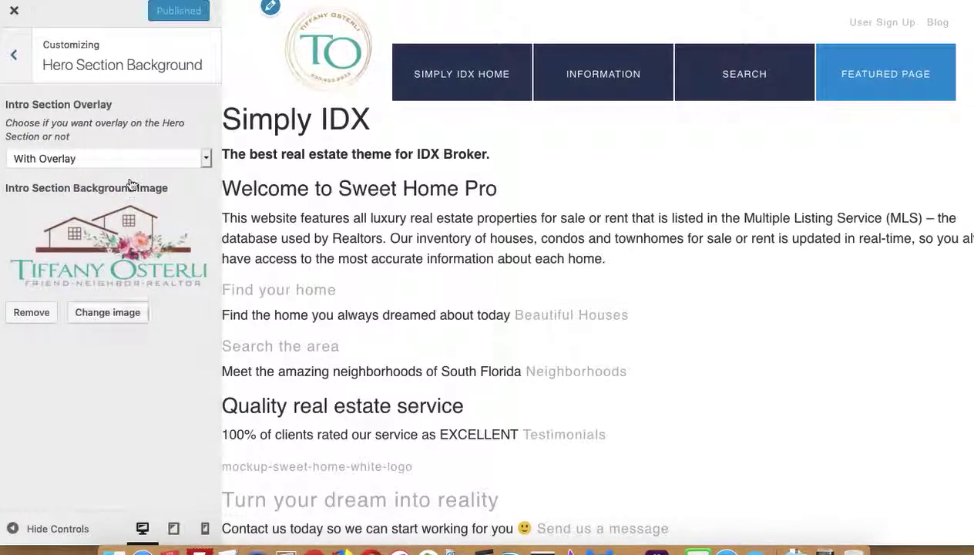
left_click(13, 59)
left_click(79, 250)
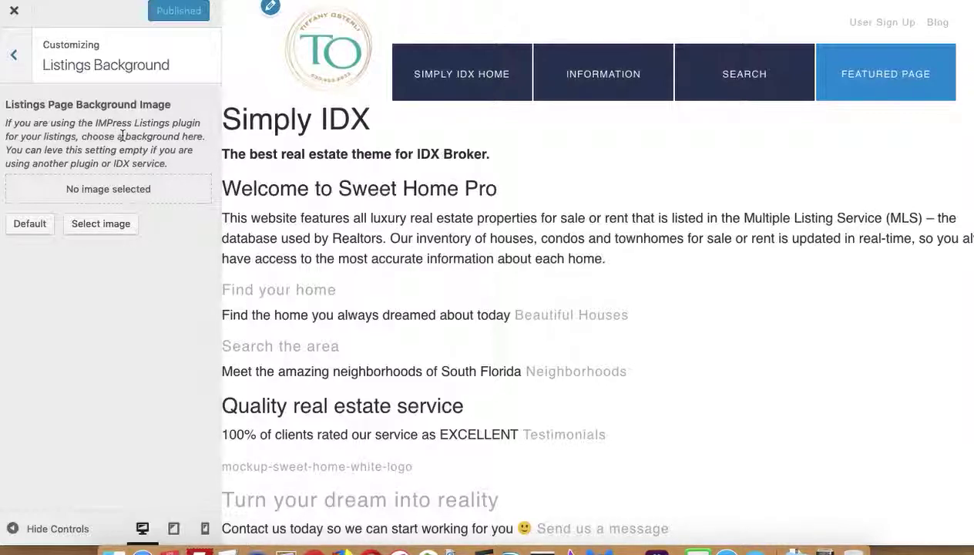
left_click(13, 57)
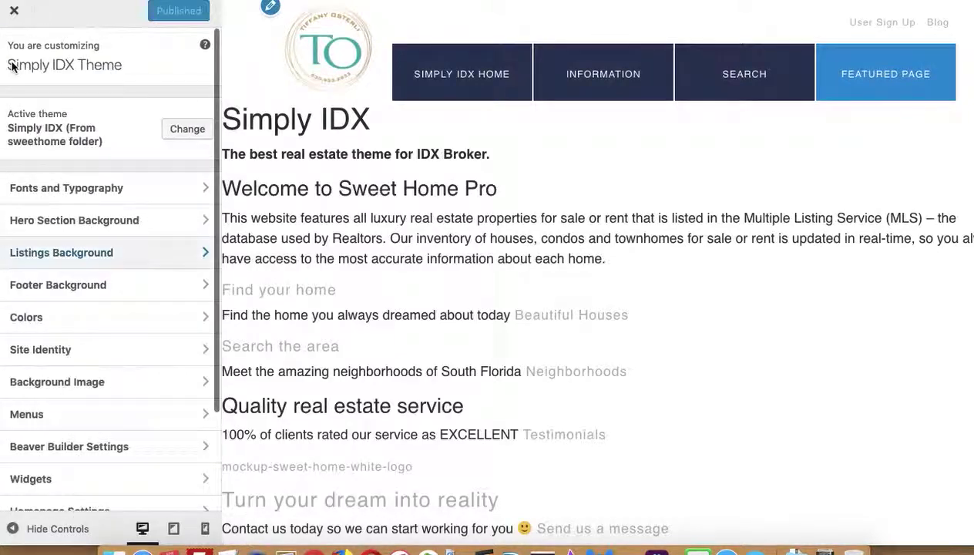
left_click(73, 287)
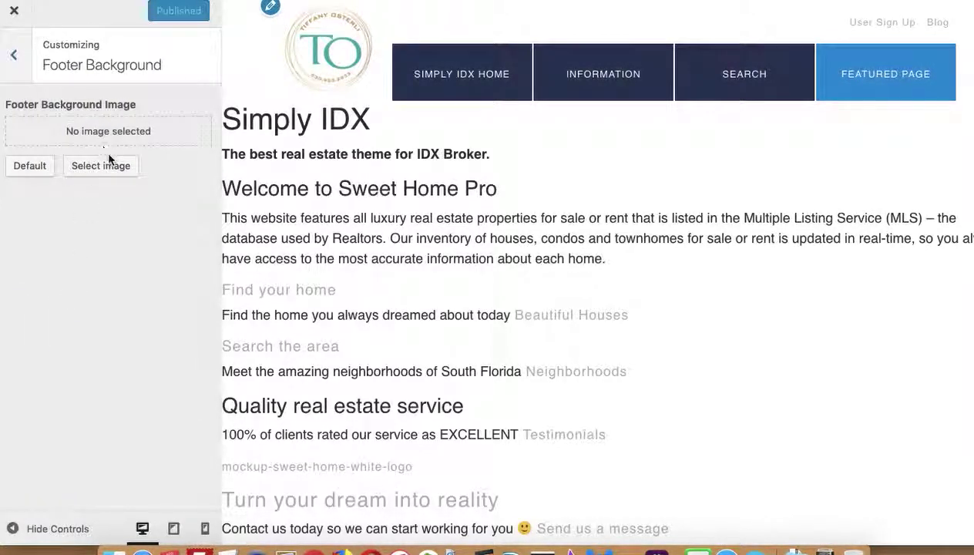
left_click(14, 55)
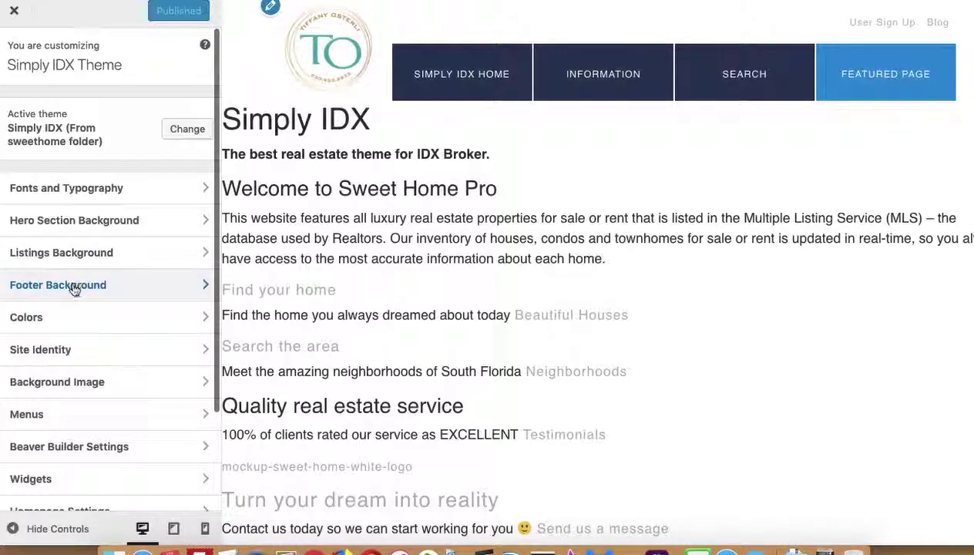
left_click(77, 316)
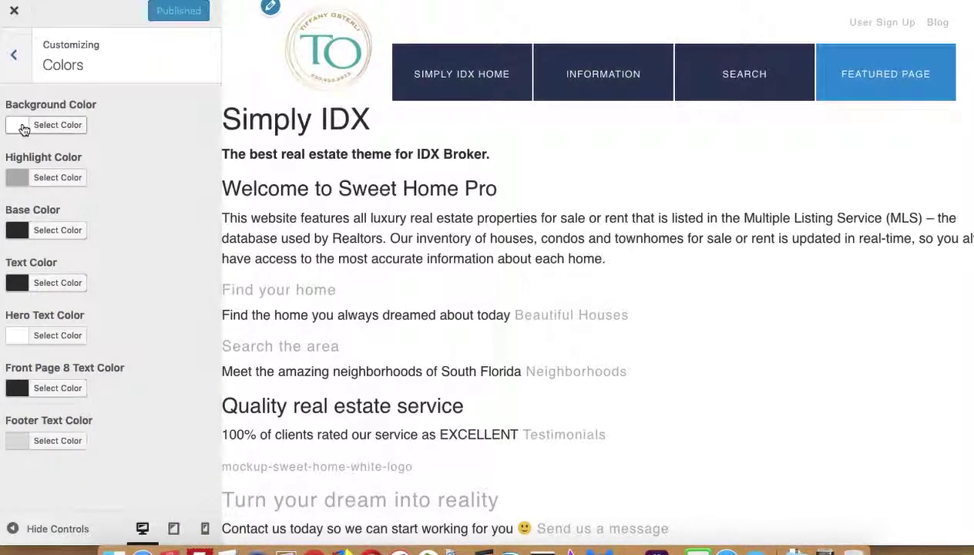
left_click(24, 128)
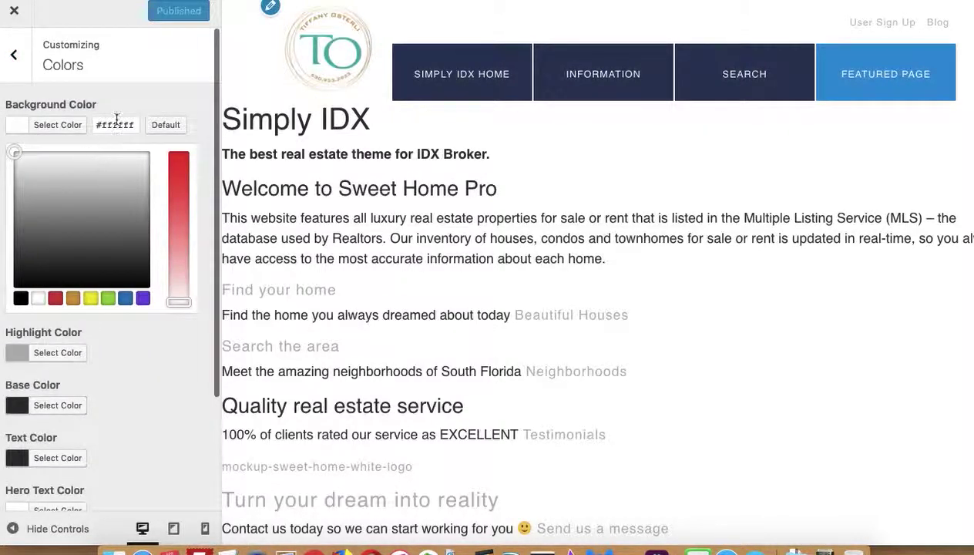
left_click(90, 300)
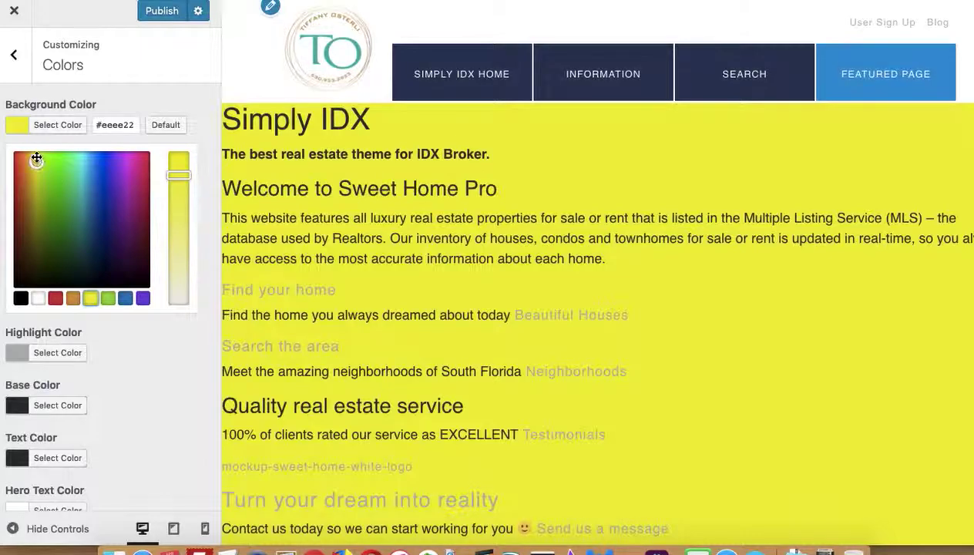
left_click_drag(36, 162, 35, 219)
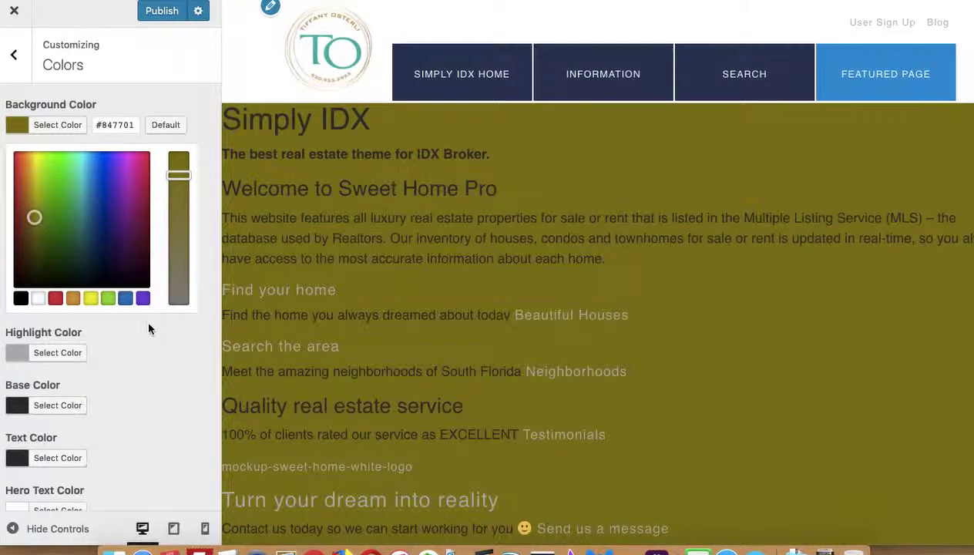
left_click(38, 299)
scroll(176, 335, "down", 4)
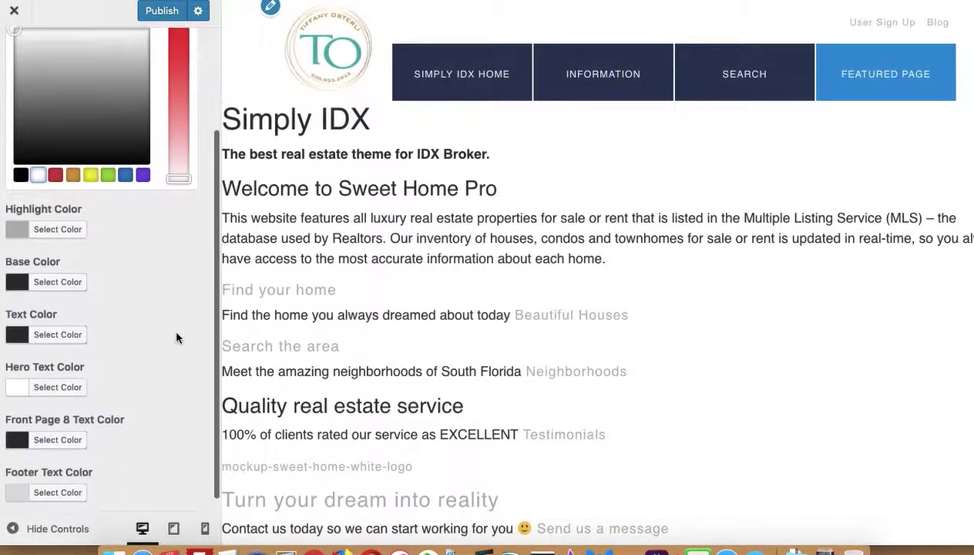
scroll(176, 337, "down", 1)
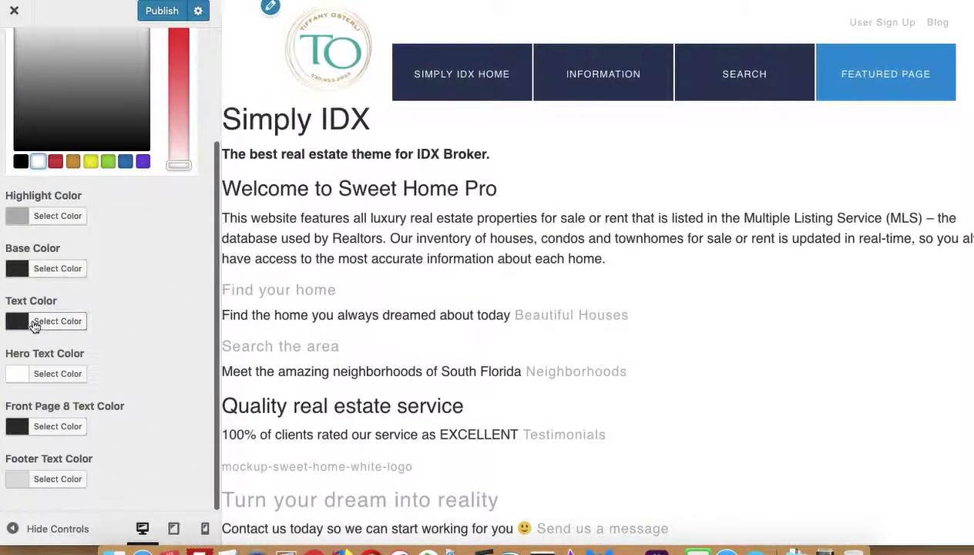
left_click(43, 321)
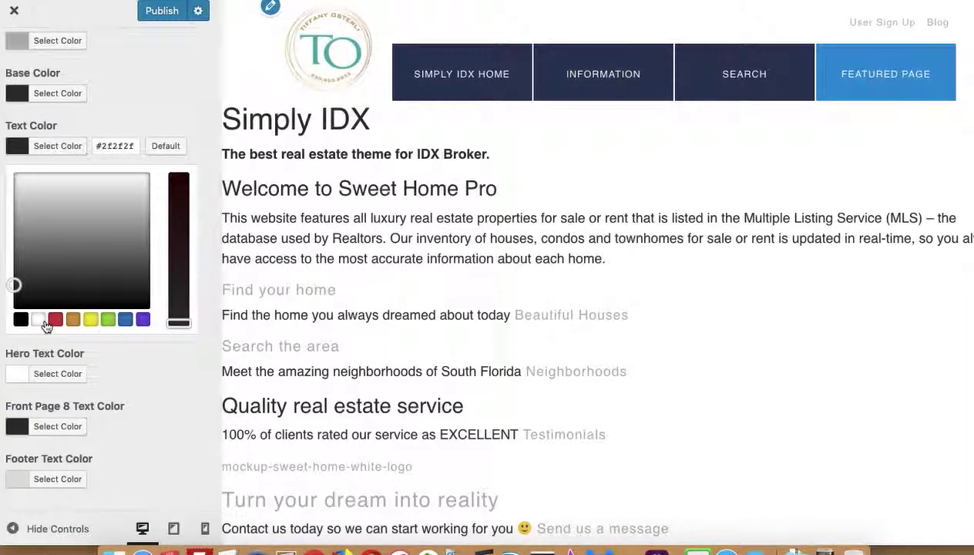
triple_click(135, 145)
key("super+c")
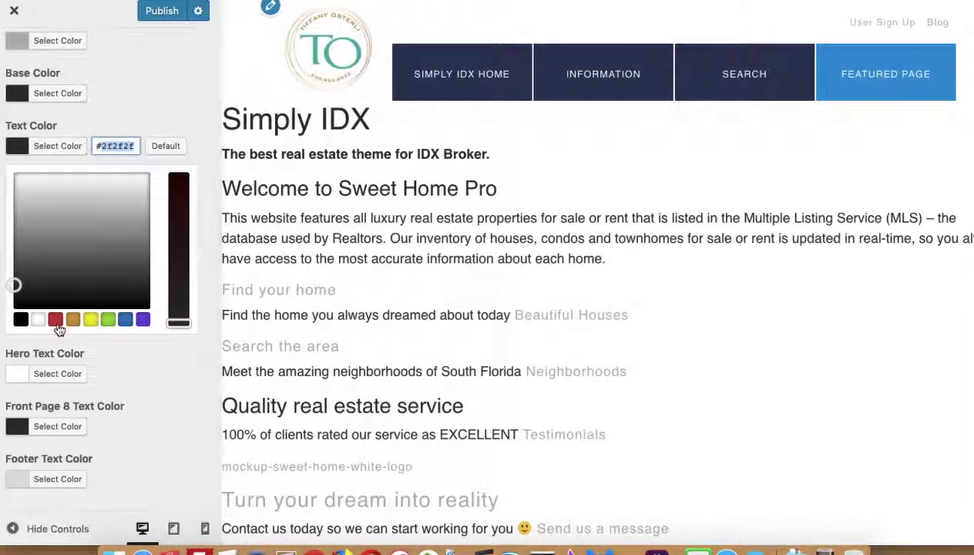
left_click_drag(14, 285, 98, 231)
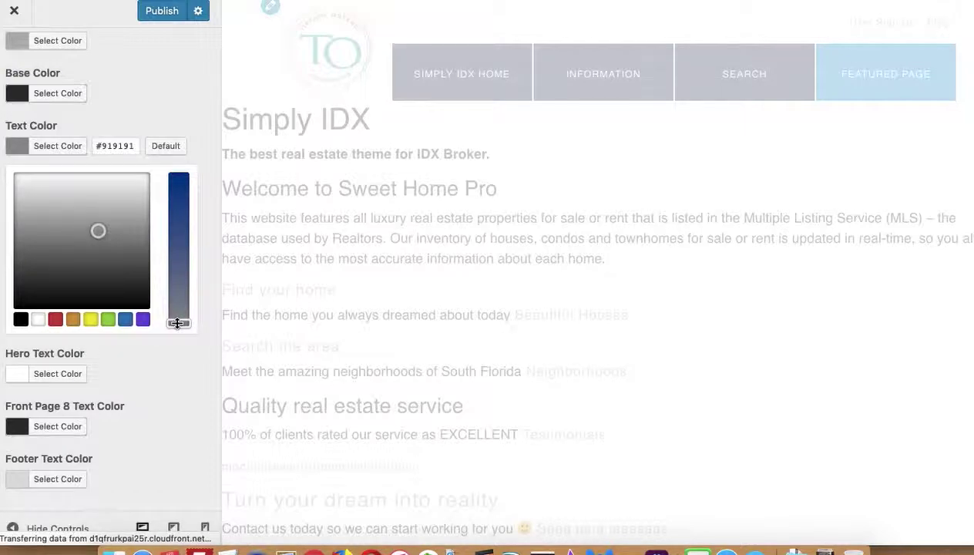
left_click_drag(177, 323, 190, 218)
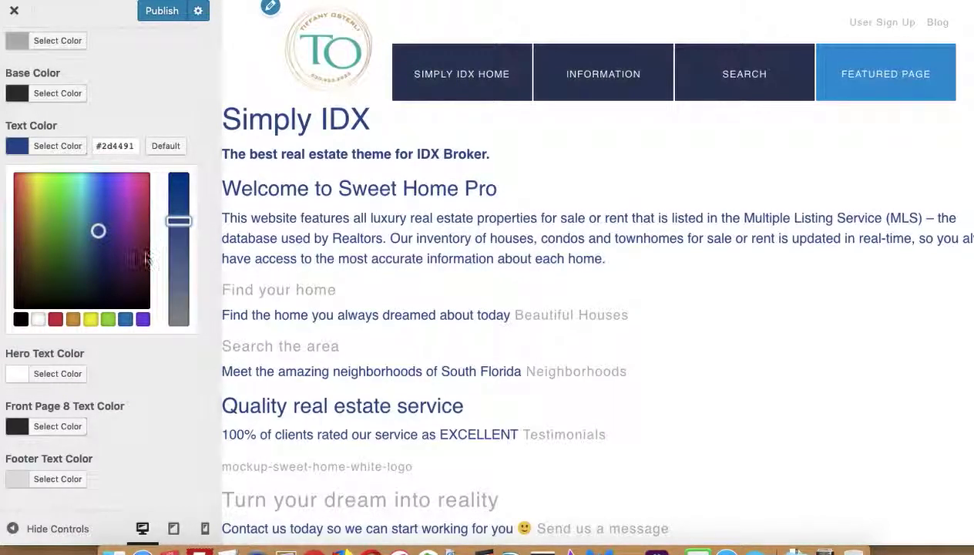
left_click(56, 322)
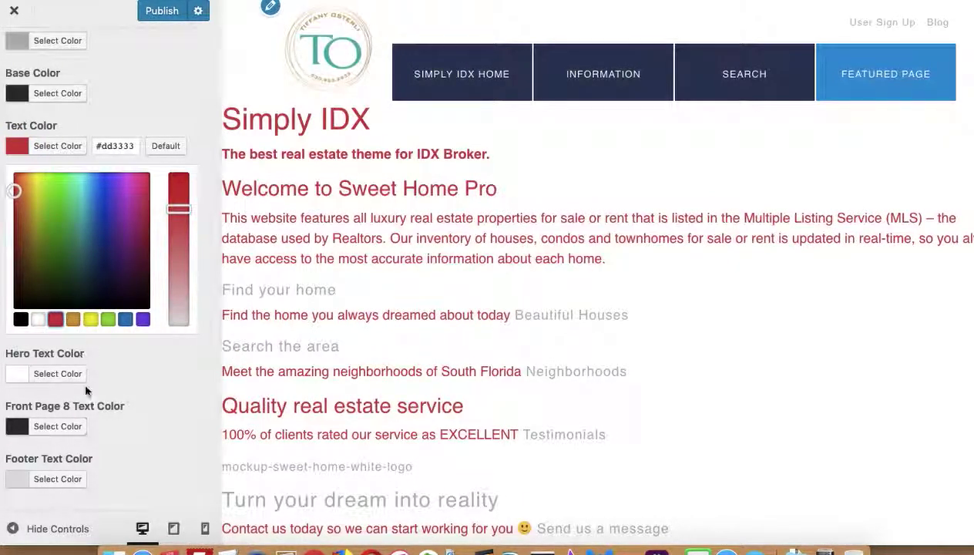
triple_click(110, 144)
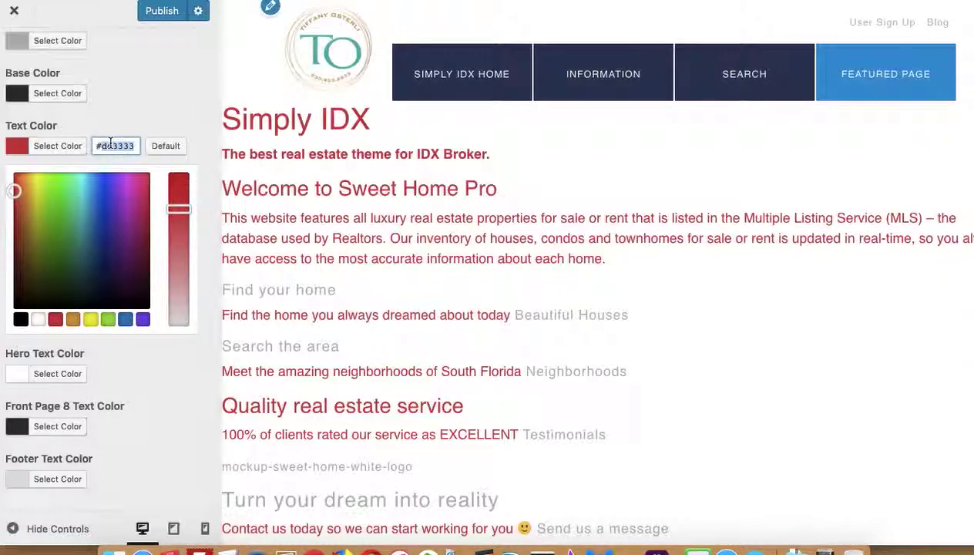
key("super+v")
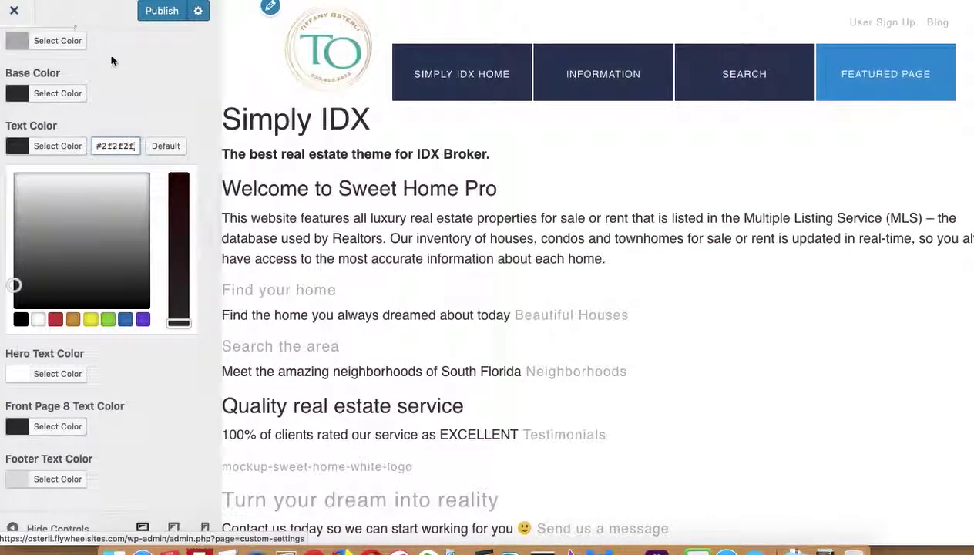
scroll(116, 61, "up", 3)
scroll(117, 67, "up", 1)
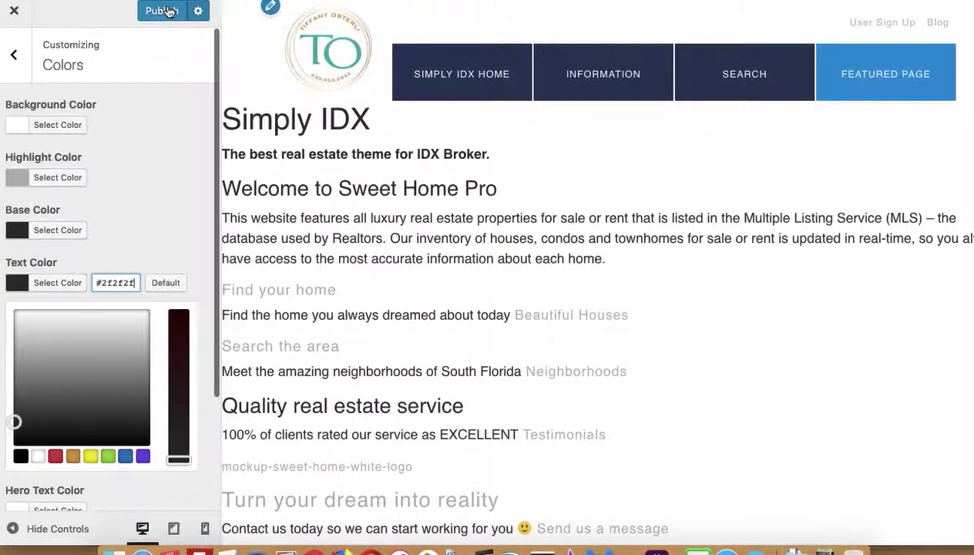
Step: Replace the Site Title with the realtor's name, publish, and open Background Image settings
left_click(13, 55)
scroll(97, 266, "down", 1)
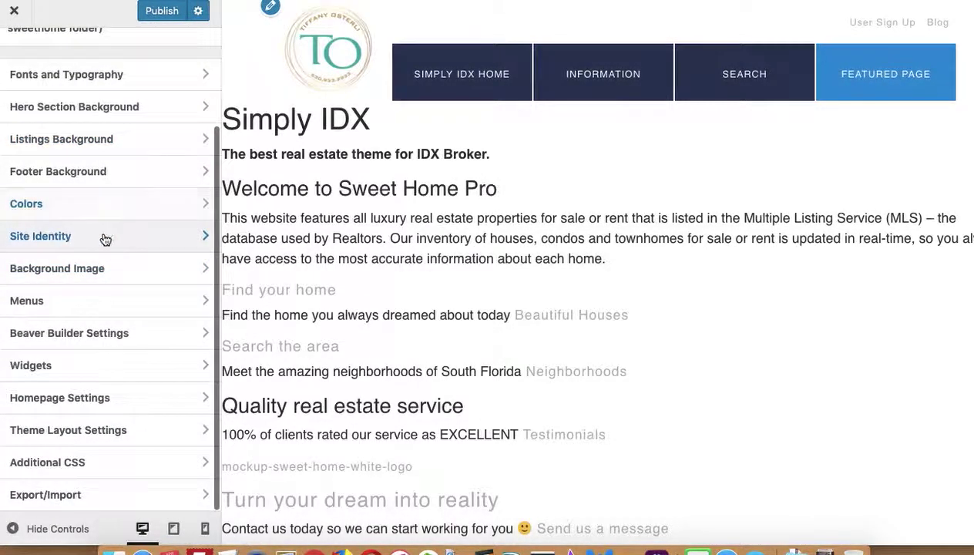
left_click(102, 236)
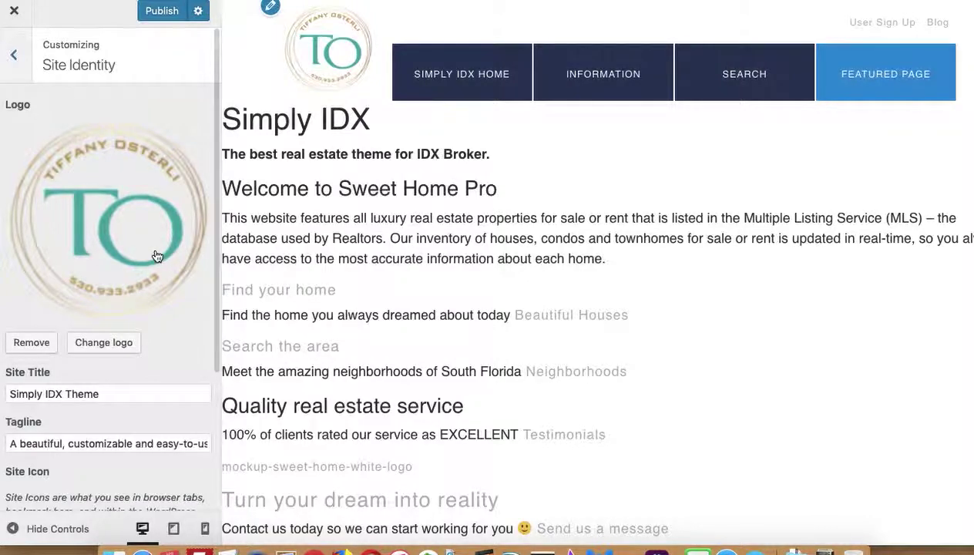
scroll(157, 256, "down", 5)
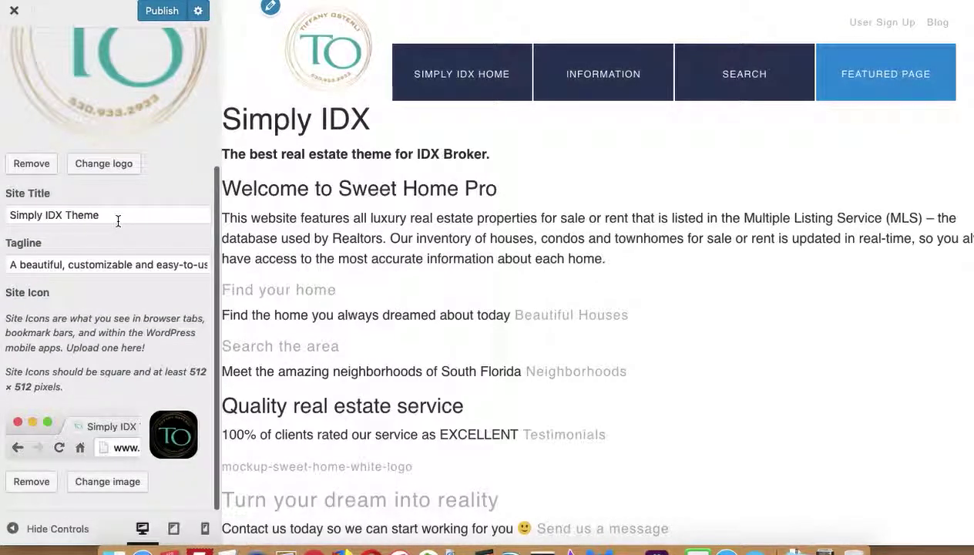
triple_click(118, 221)
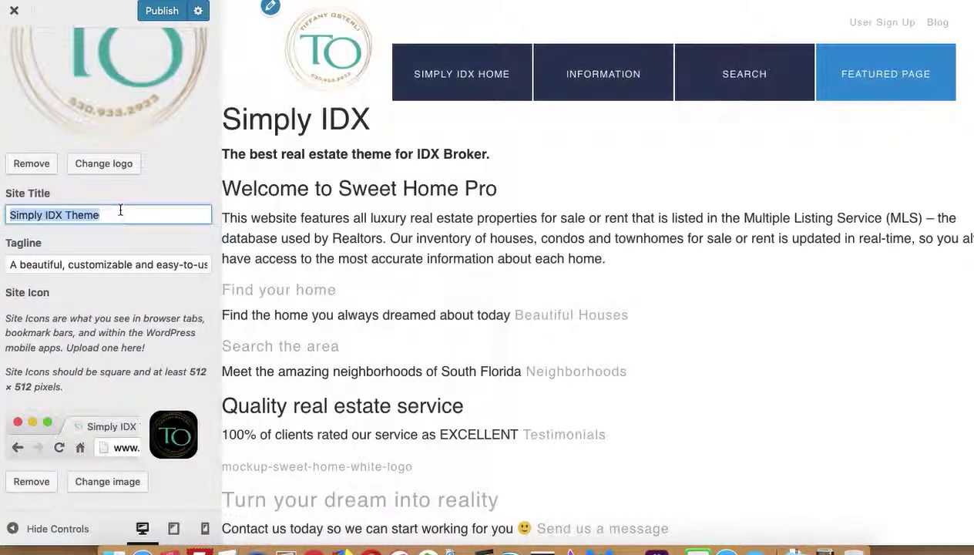
type("Tiffany Osterli")
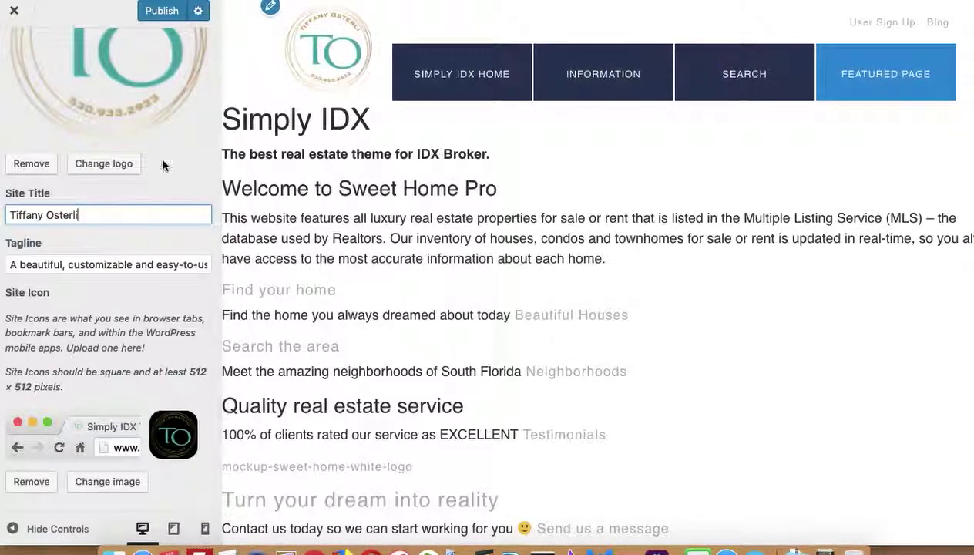
left_click(161, 10)
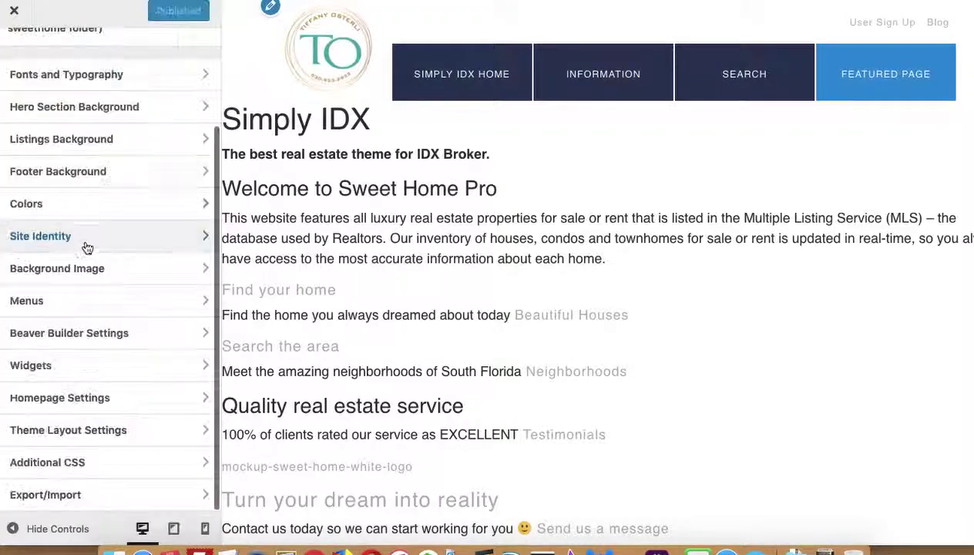
left_click(87, 267)
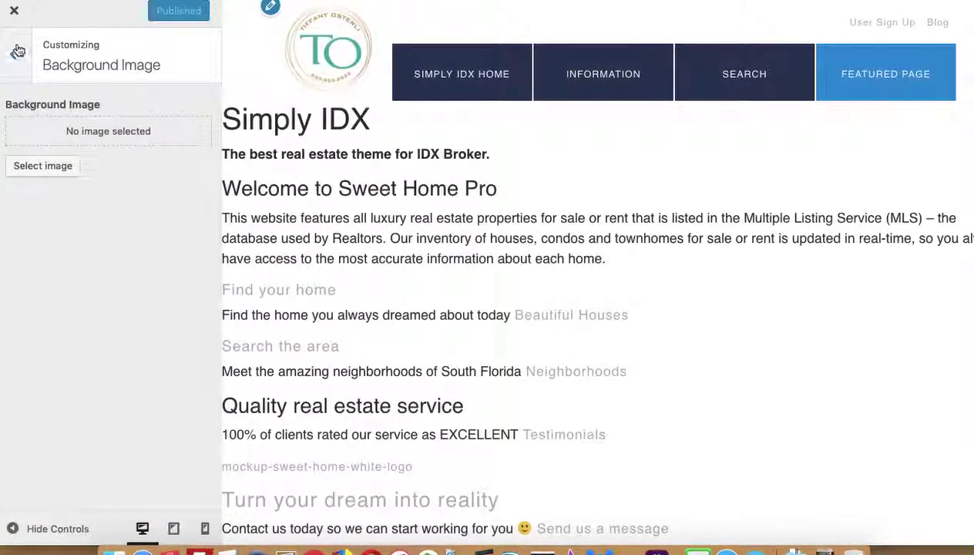